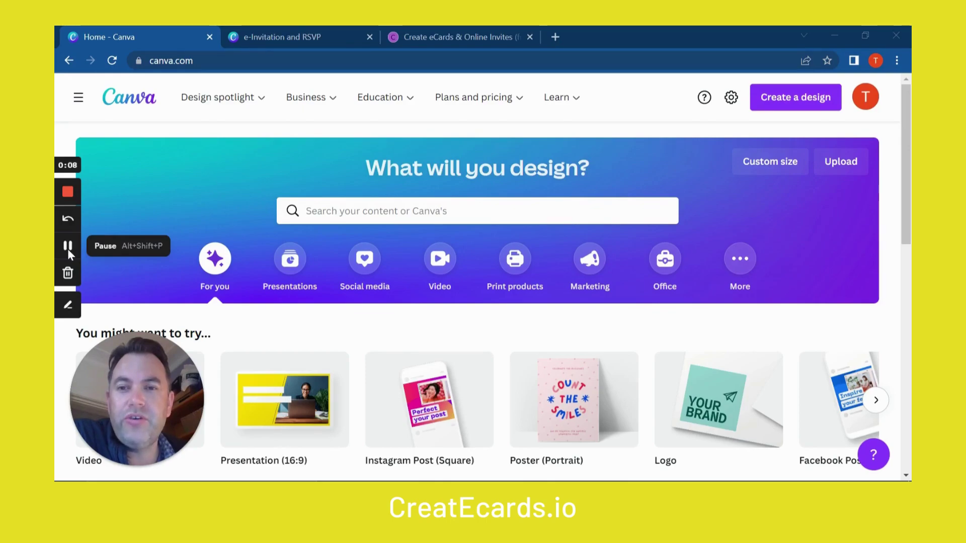
# Reload the shared e-invitation and RSVP sample design page.
pyautogui.click(299, 31)
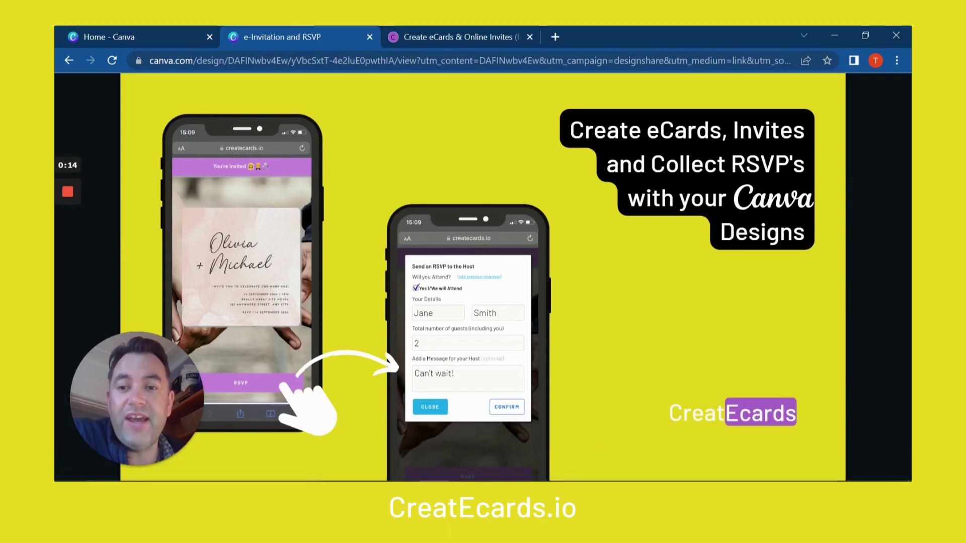
pyautogui.click(301, 68)
pyautogui.press('Return')
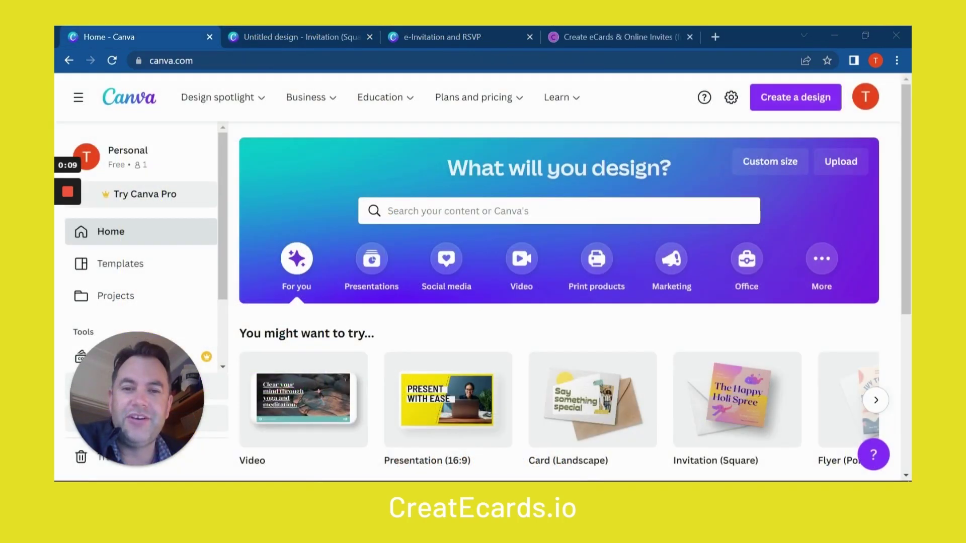
# Search Canva for 'invitations' and open the Birthday Party template in the browser editor.
pyautogui.click(452, 211)
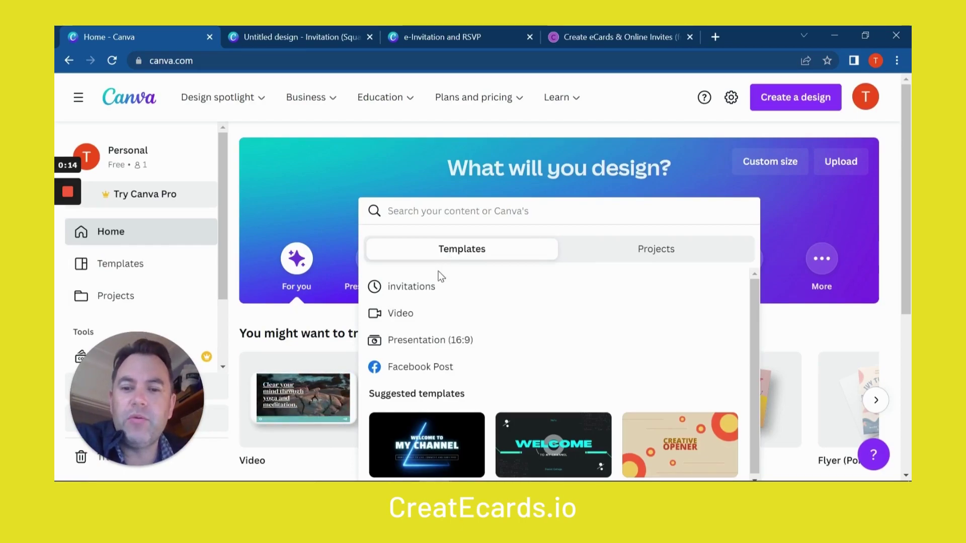
pyautogui.click(432, 286)
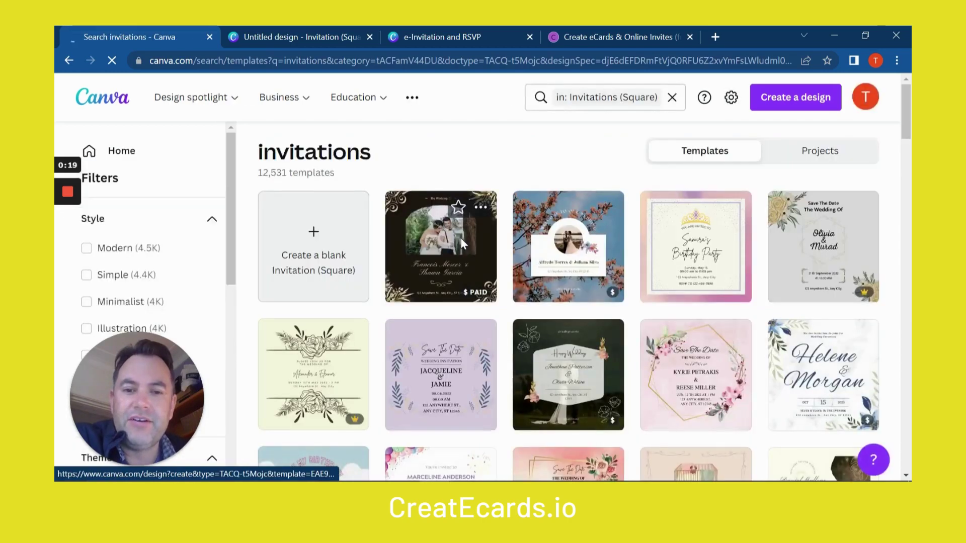
pyautogui.click(694, 239)
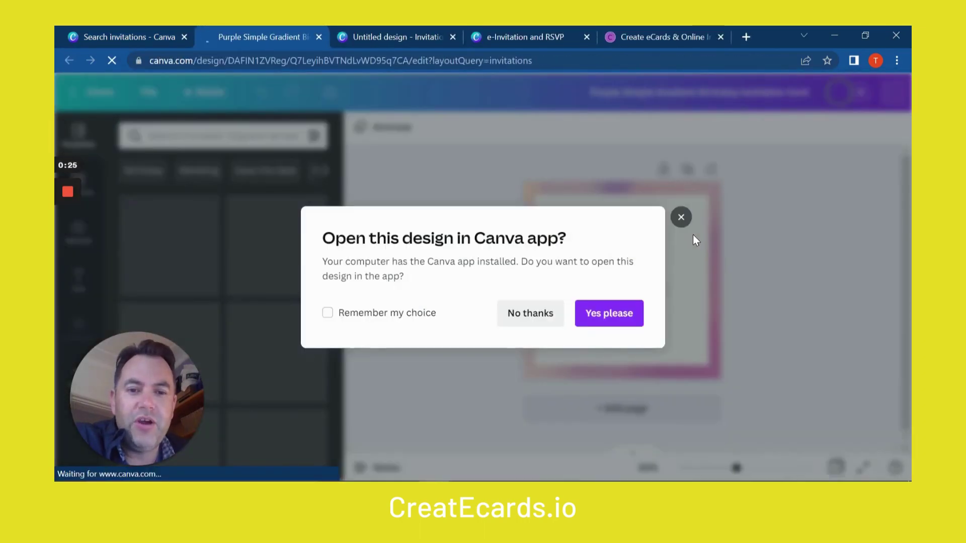
pyautogui.click(550, 312)
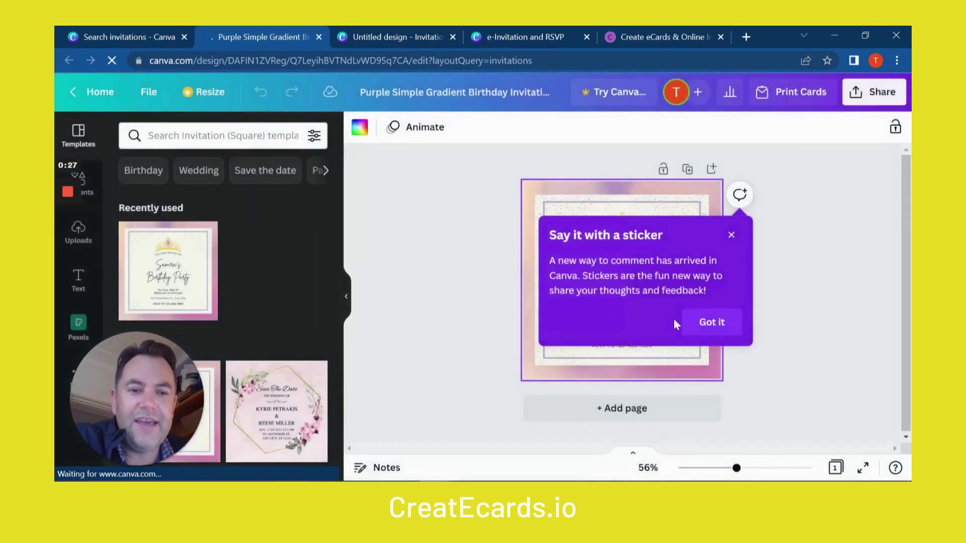
pyautogui.click(712, 322)
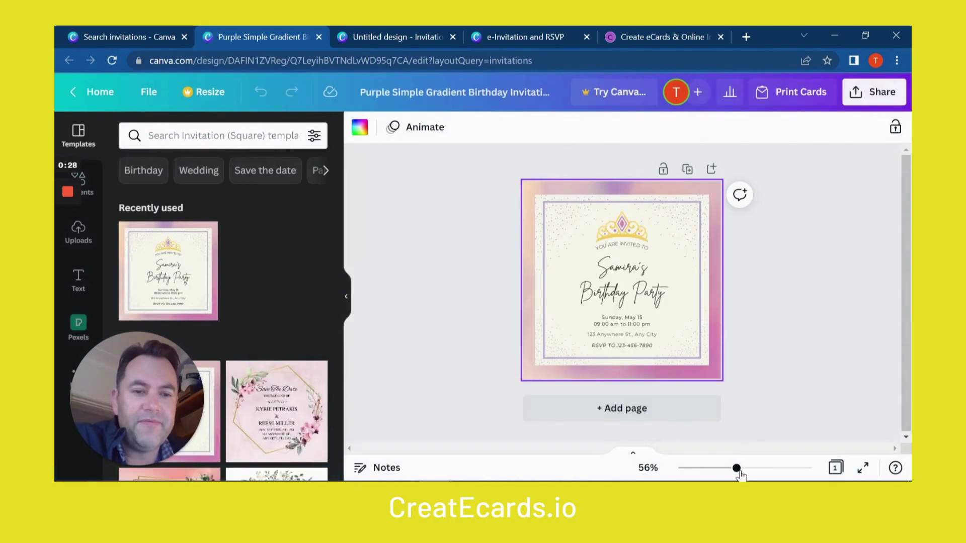
# Zoom the canvas in to enlarge the birthday invitation.
pyautogui.moveTo(737, 472); pyautogui.dragTo(747, 477)
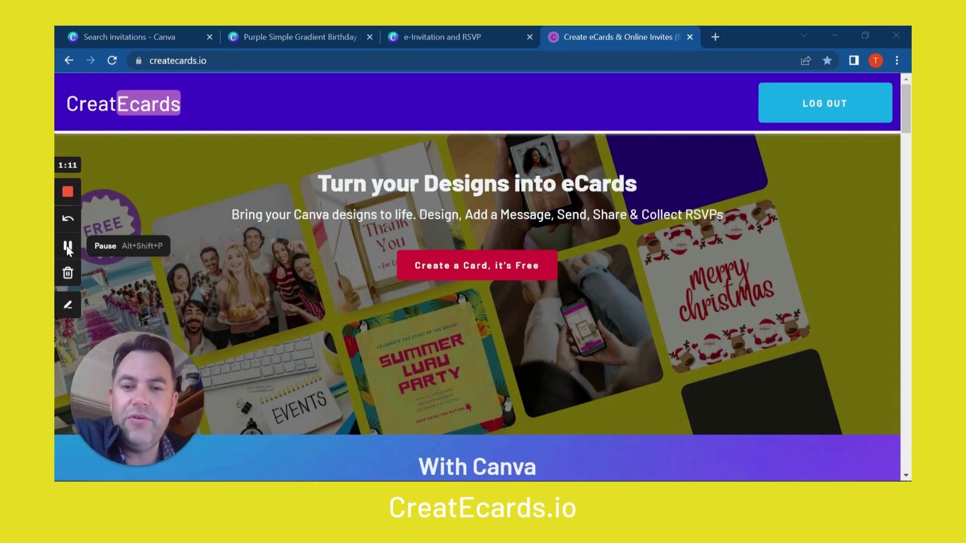
# Start a free eCard and scroll through the occasion categories.
pyautogui.click(453, 270)
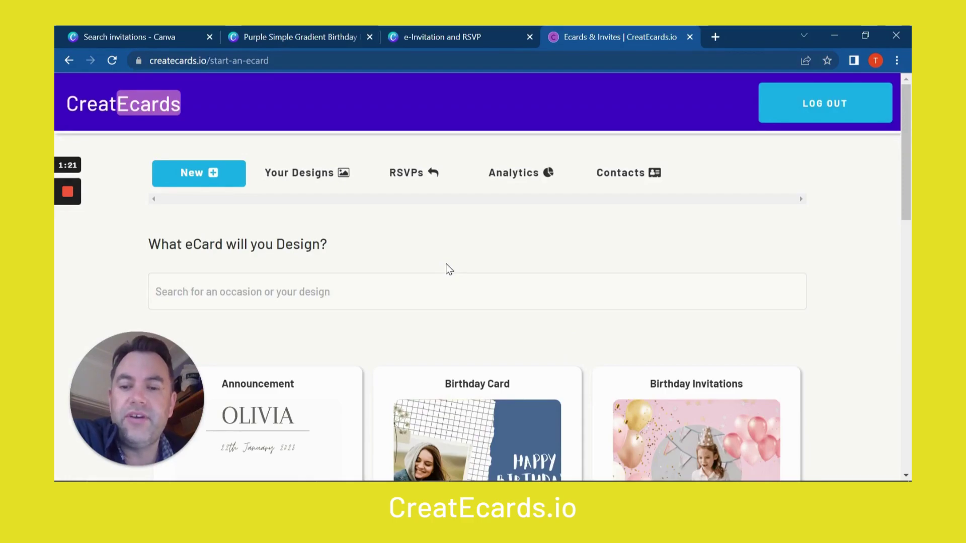
pyautogui.scroll(-10, 449, 270)
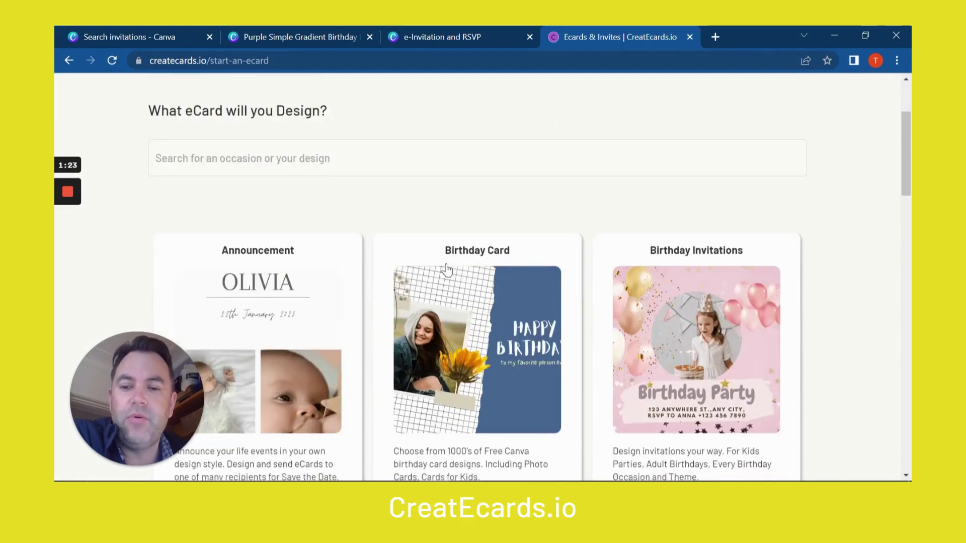
pyautogui.scroll(-1, 447, 269)
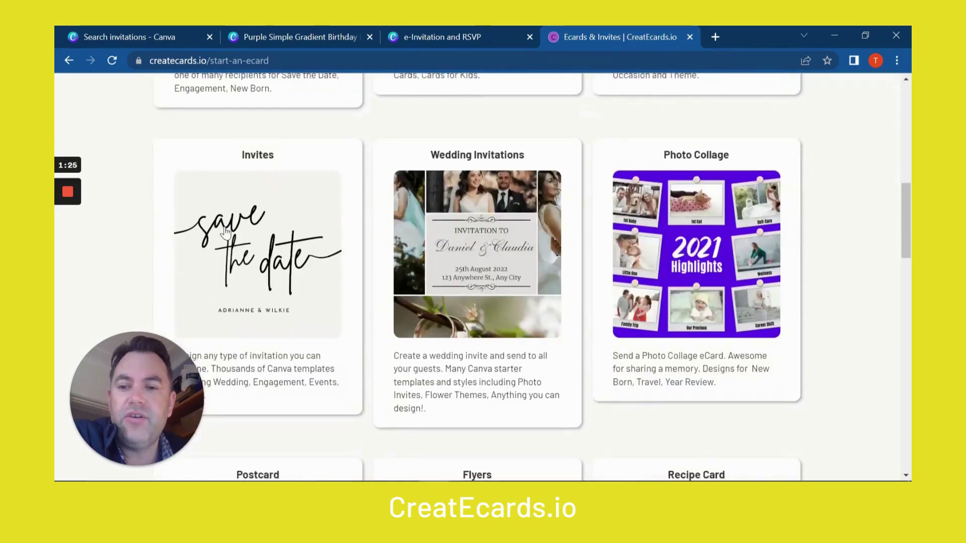
# Choose the Invites category to reach the Design Your Invites cover step.
pyautogui.click(240, 260)
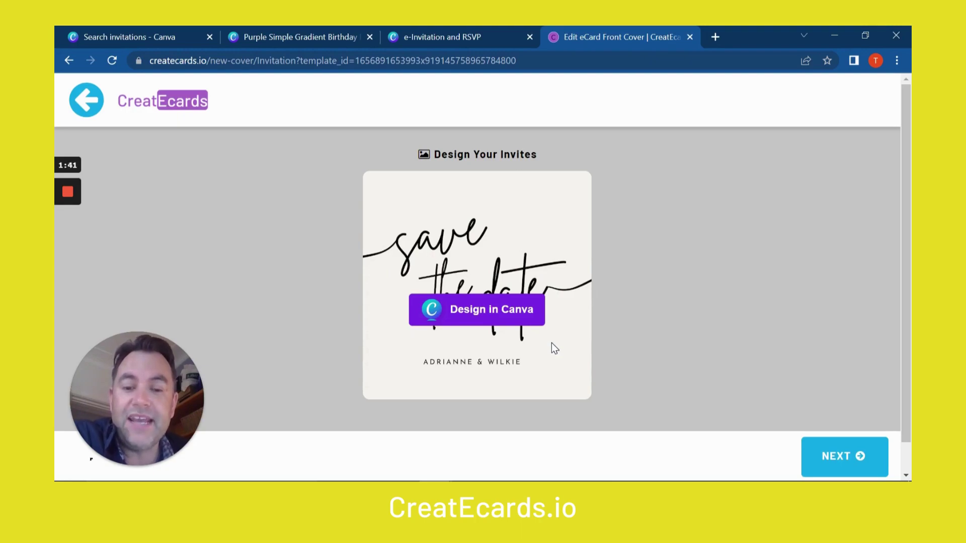
# Apply the recent Canva Birthday Party template to the cover and save it to CreatEcards.
pyautogui.click(523, 314)
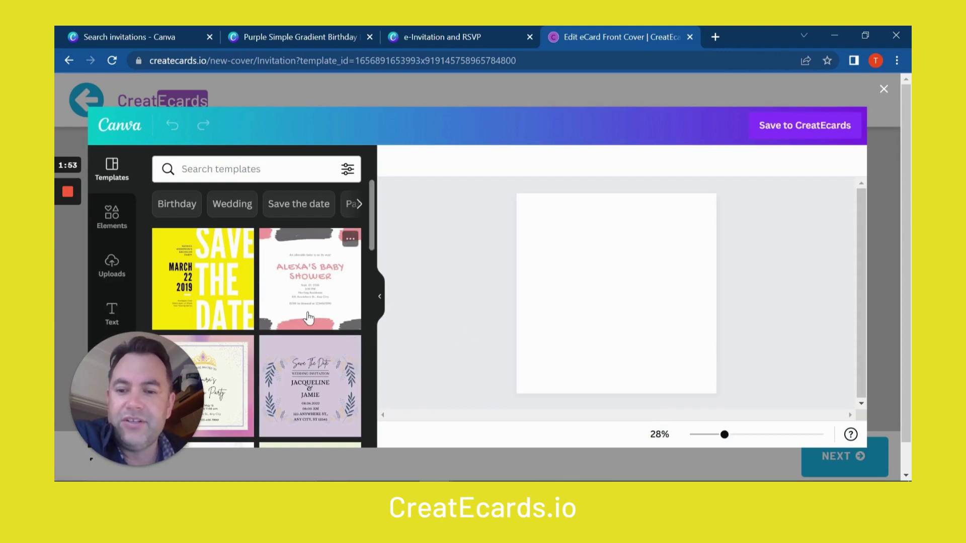
pyautogui.click(230, 374)
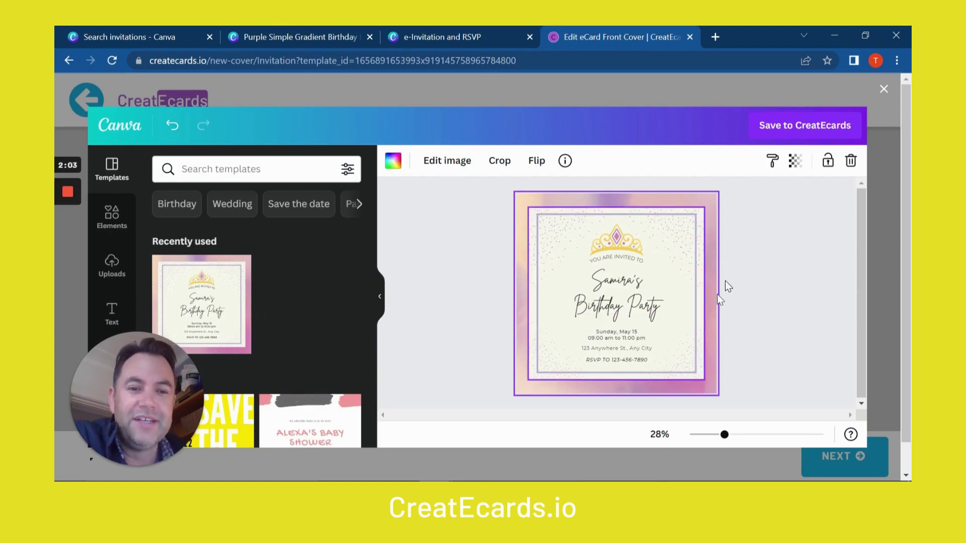
pyautogui.click(816, 129)
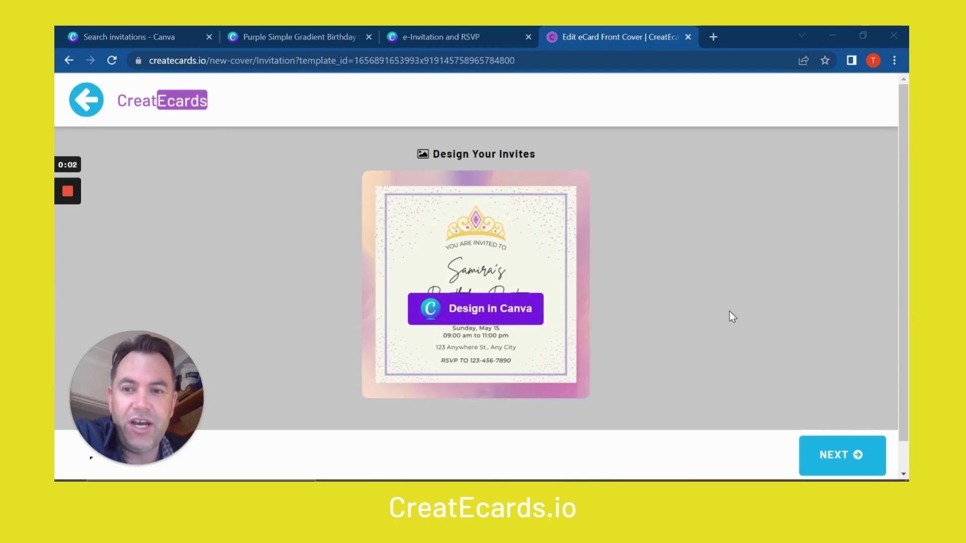
# Save the cover design under the name 'Invitation Demo'.
pyautogui.click(833, 457)
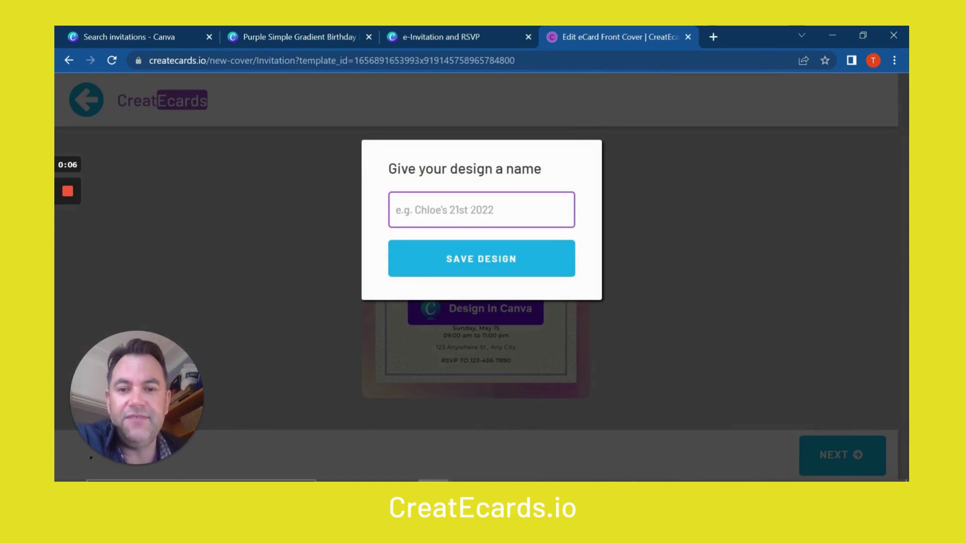
pyautogui.write('Inv')
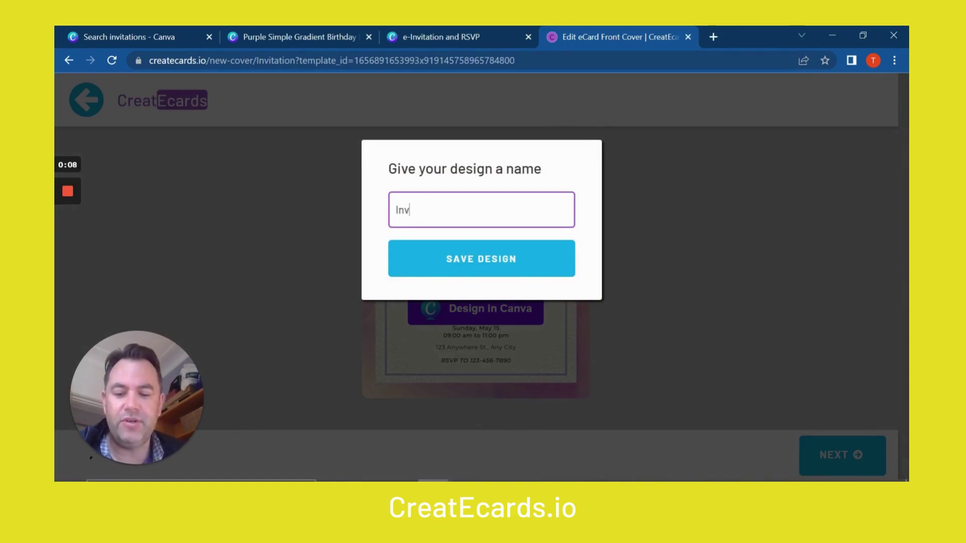
pyautogui.write('itation Demo')
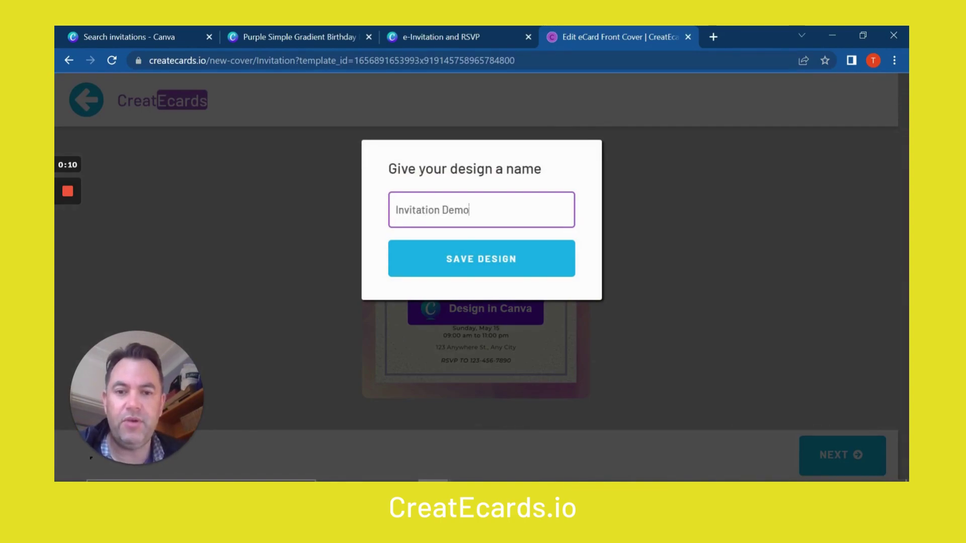
pyautogui.click(468, 256)
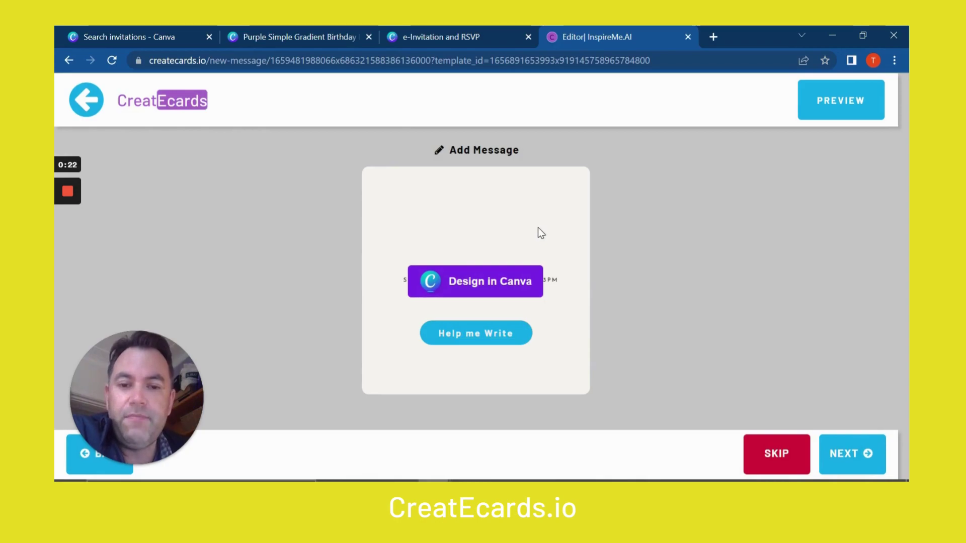
# Skip the Add Message step and confirm the skip.
pyautogui.click(775, 462)
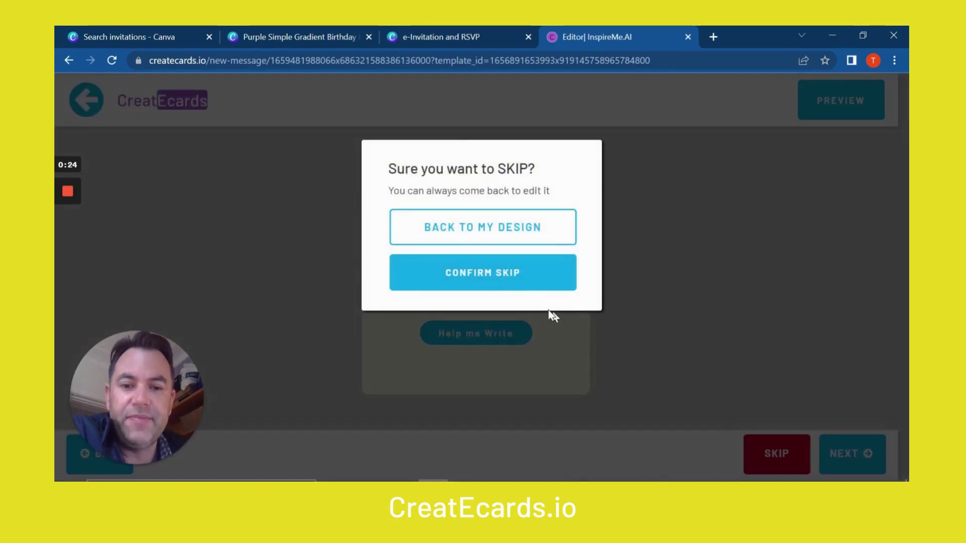
pyautogui.click(508, 286)
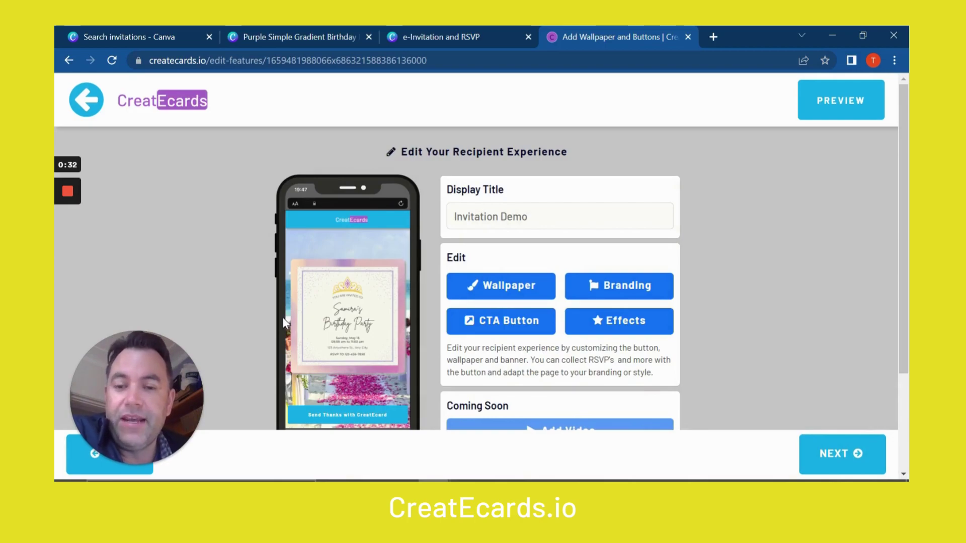
pyautogui.scroll(-2, 282, 318)
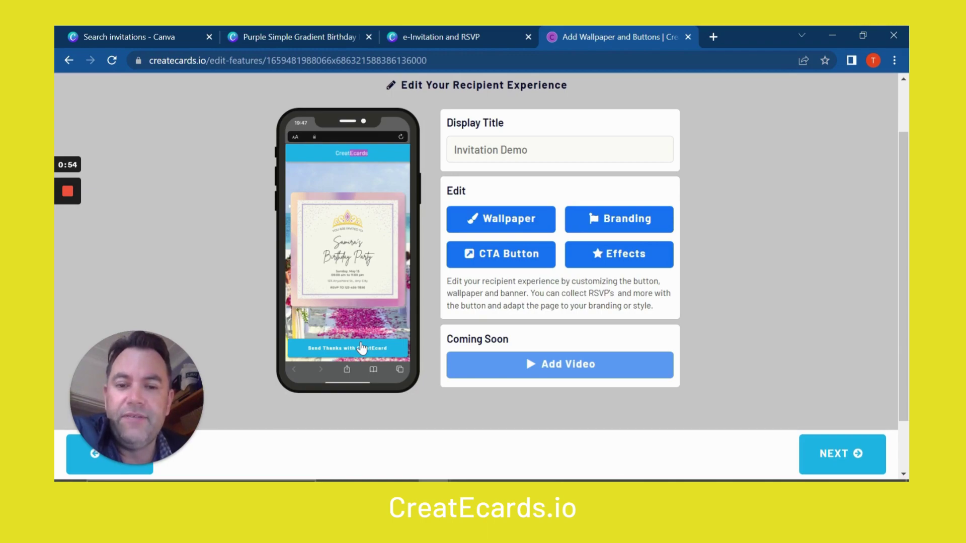
# Add an RSVP call-to-action button to the eCard.
pyautogui.click(477, 257)
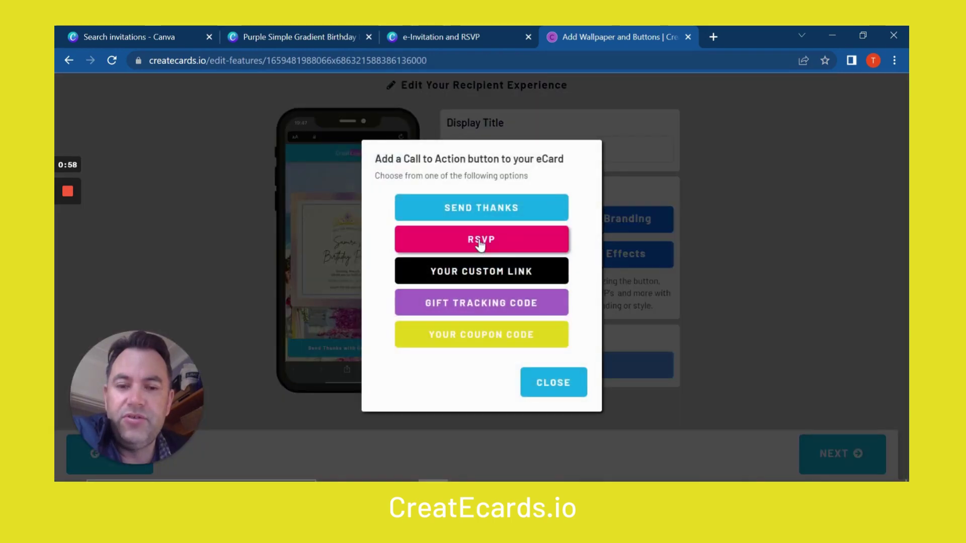
pyautogui.click(479, 244)
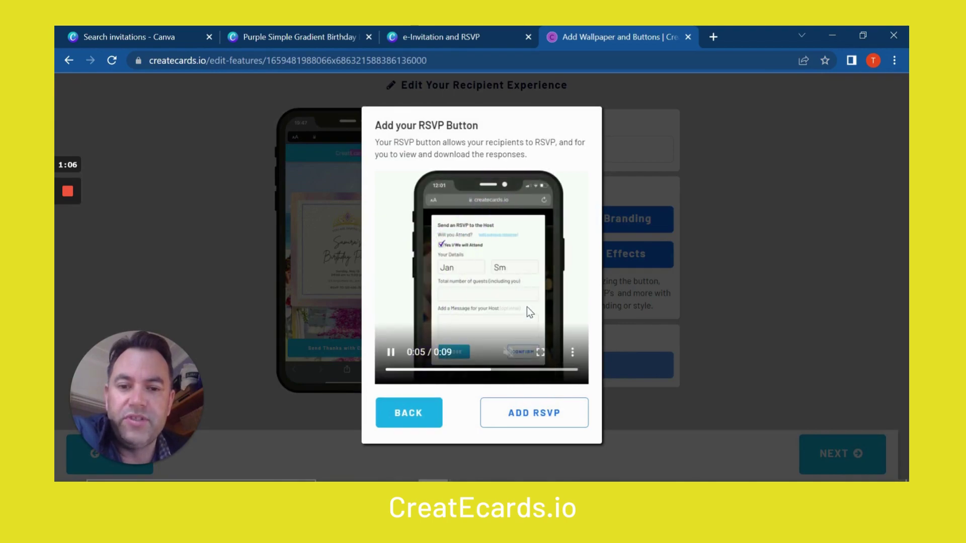
pyautogui.click(525, 414)
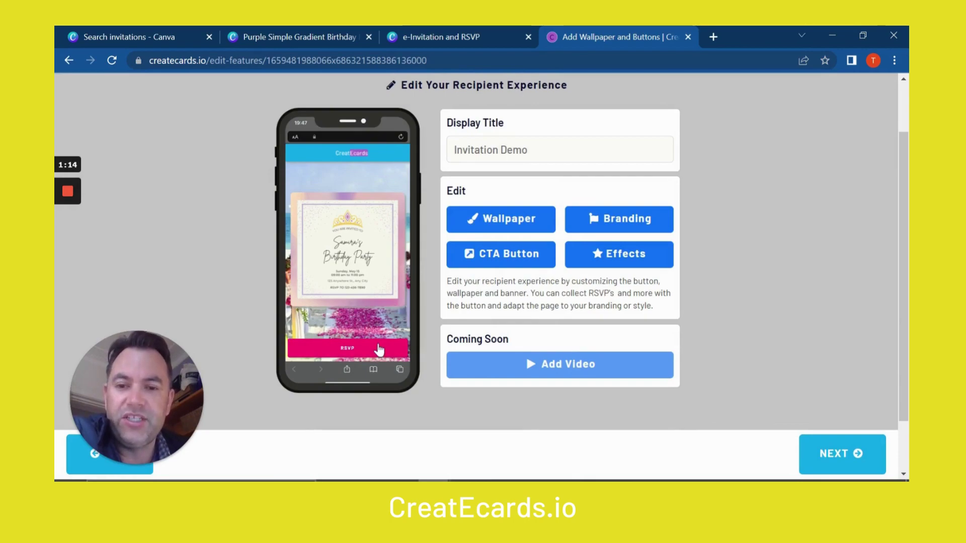
# Set the eCard's button and banner colour to purple.
pyautogui.click(592, 220)
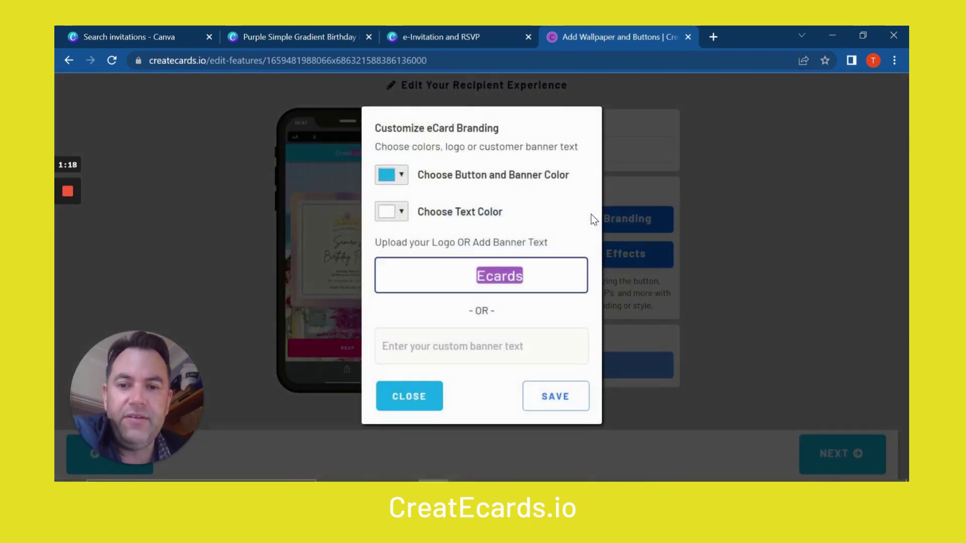
pyautogui.click(402, 177)
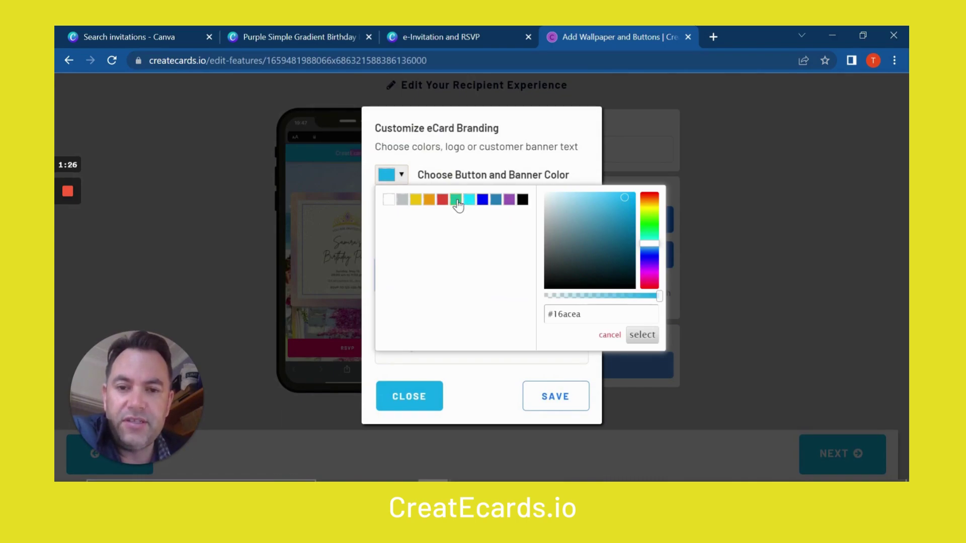
pyautogui.click(509, 200)
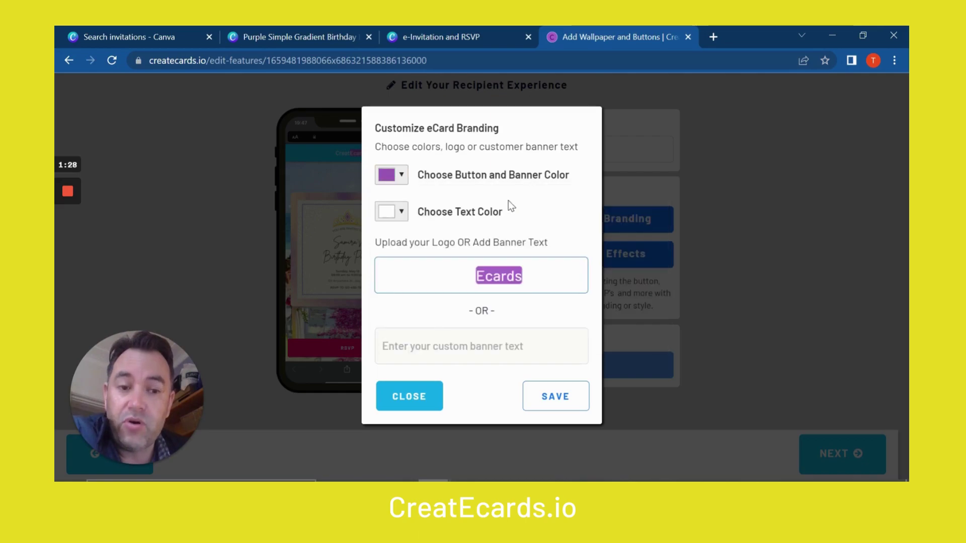
# Enter the custom banner text 'Your Invited!', fix its spelling, and save the branding.
pyautogui.click(455, 346)
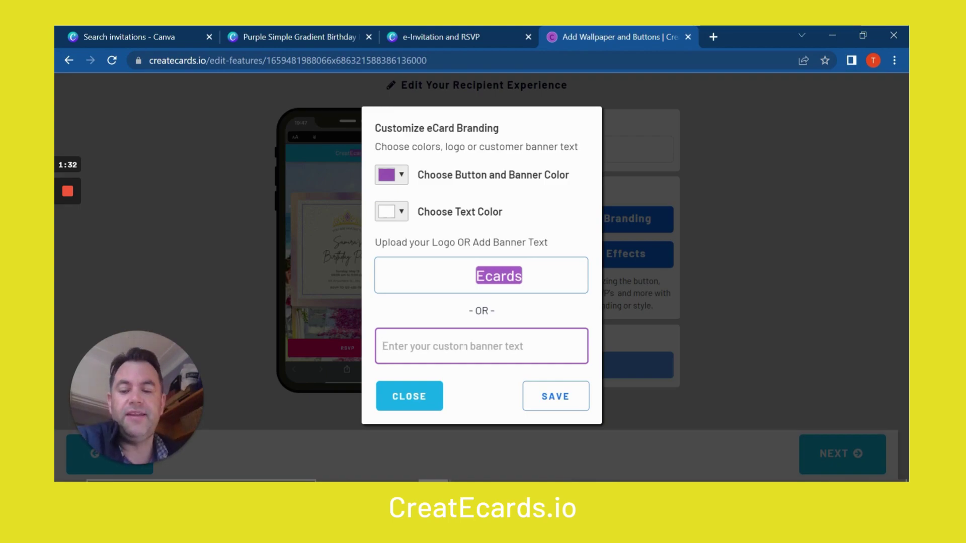
pyautogui.write('Your Int')
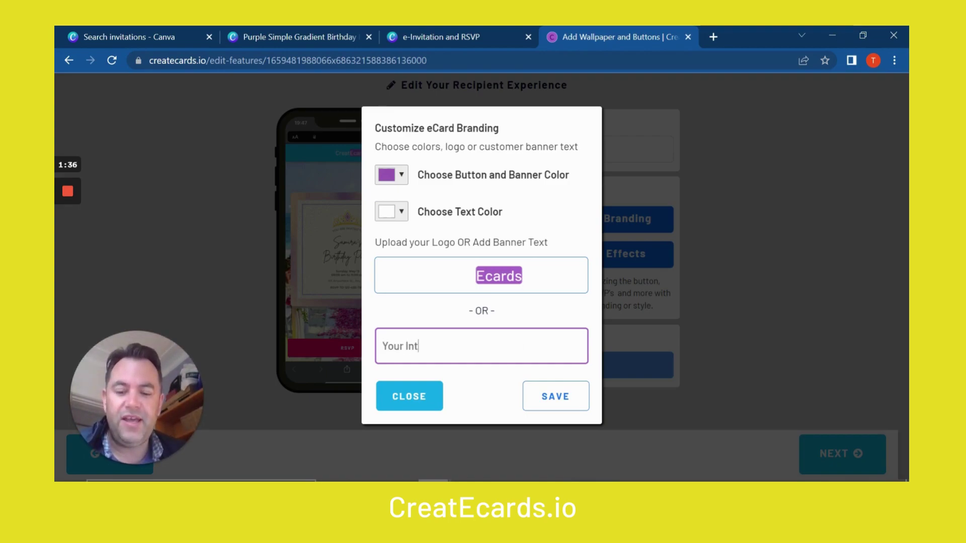
pyautogui.press('BackSpace')
pyautogui.write('vi')
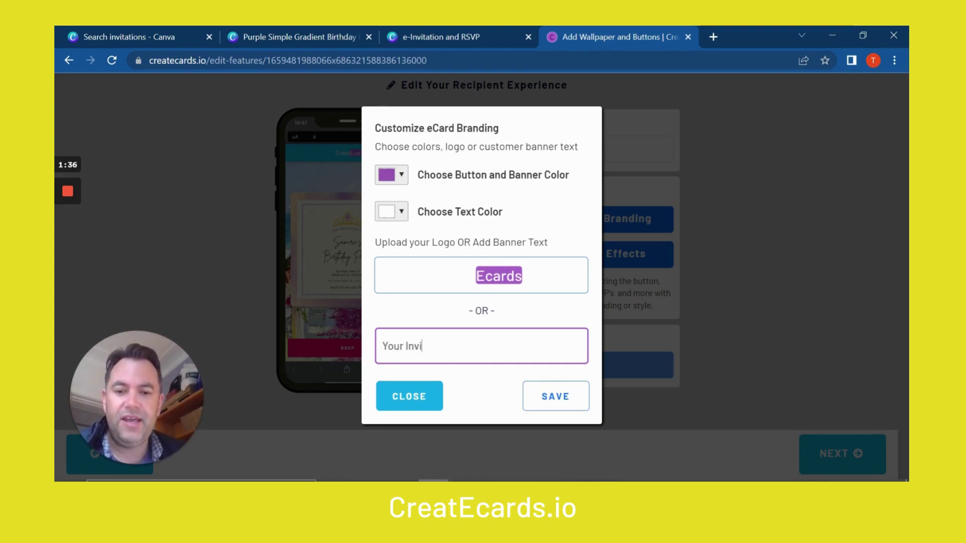
pyautogui.write('tated!')
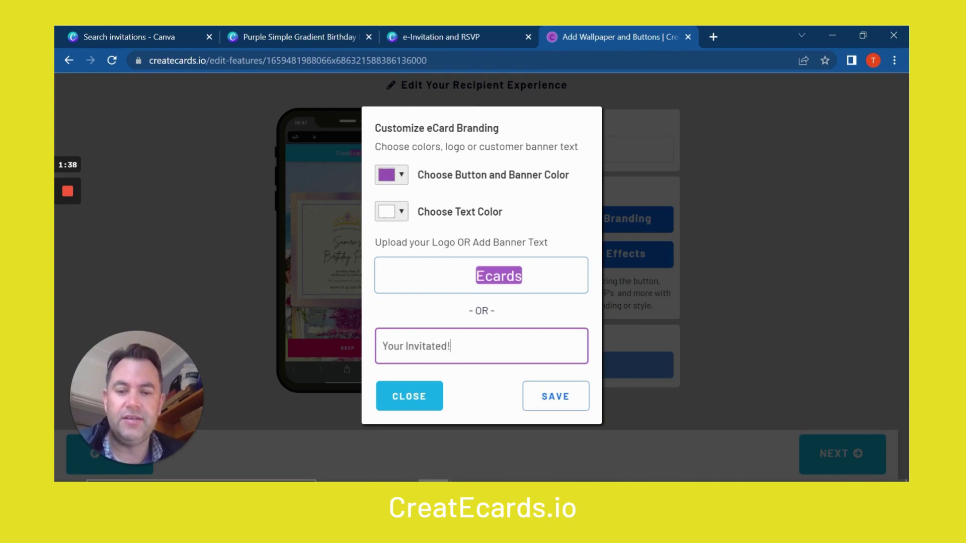
pyautogui.rightClick(425, 349)
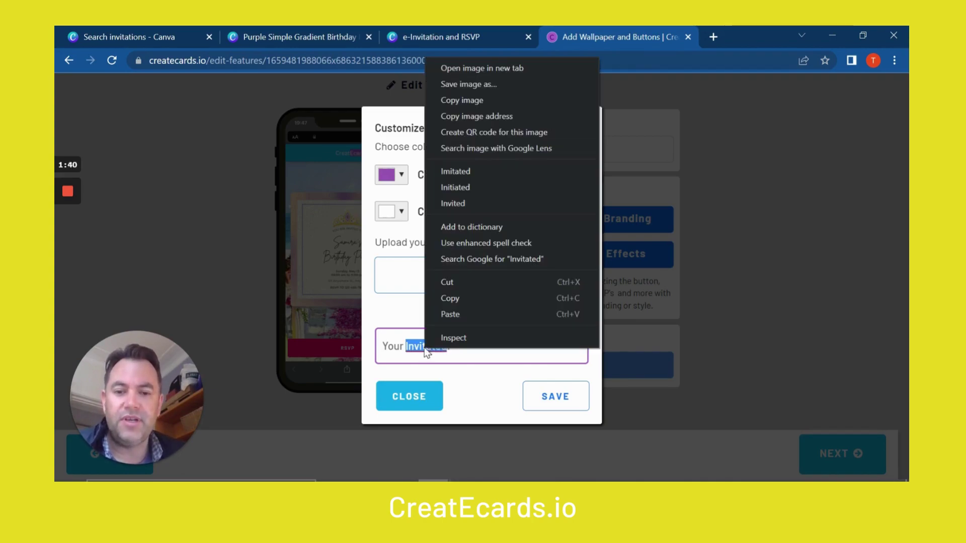
pyautogui.press('Escape')
pyautogui.rightClick(413, 348)
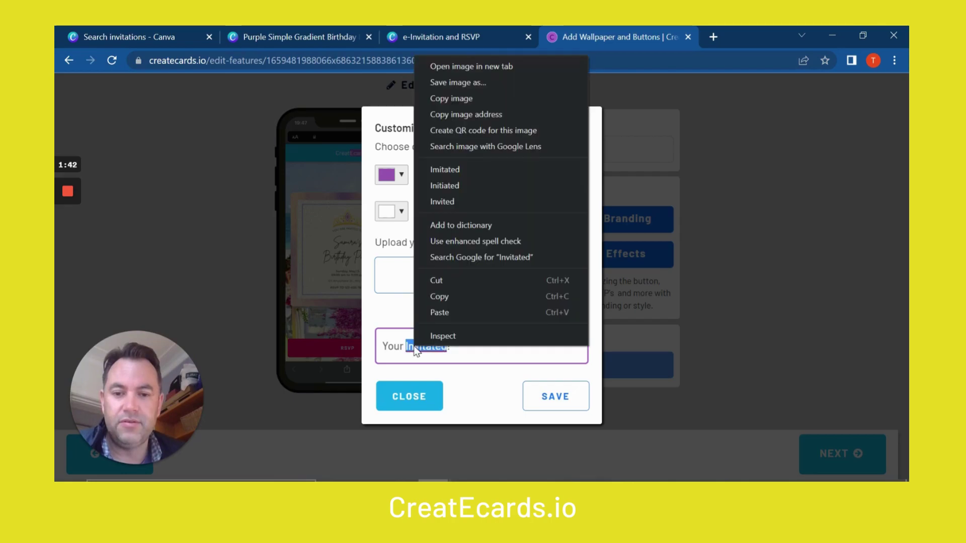
pyautogui.press('Escape')
pyautogui.write('Invit')
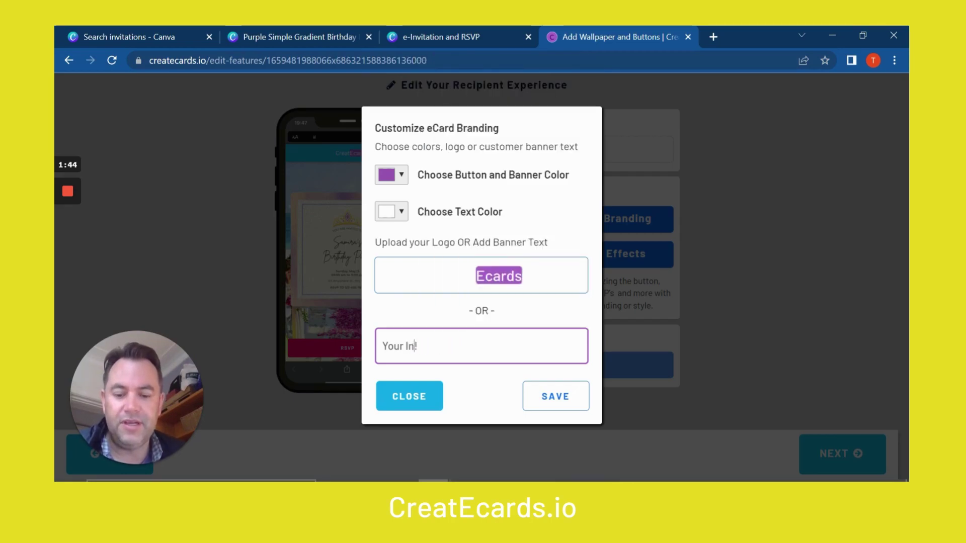
pyautogui.write('ed')
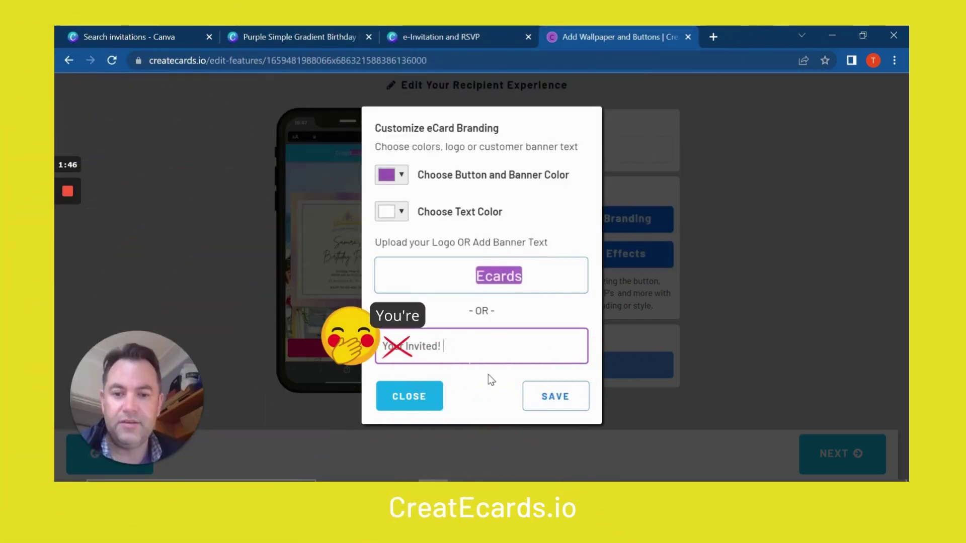
pyautogui.click(557, 397)
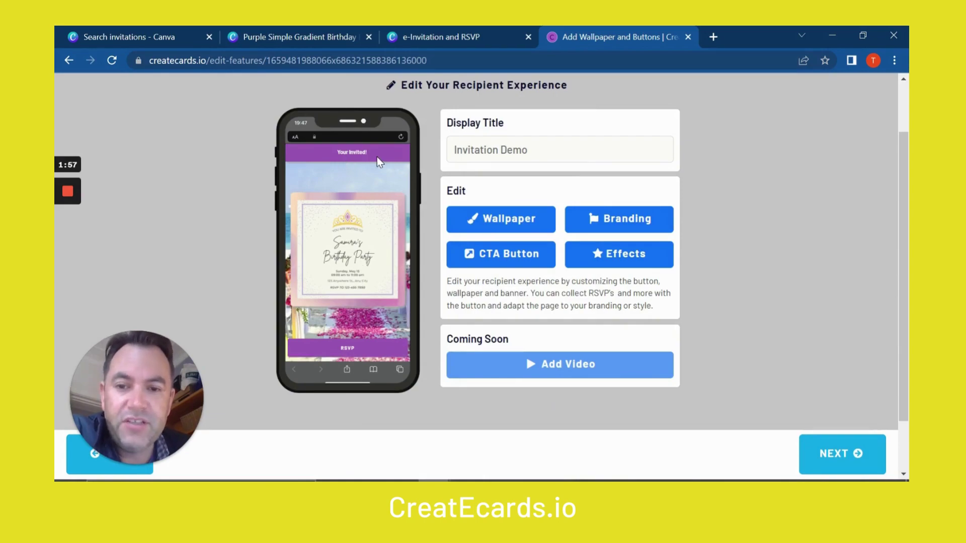
# Search Pexels for 'birthday' and save the balloons-on-confetti photo as the wallpaper.
pyautogui.click(484, 222)
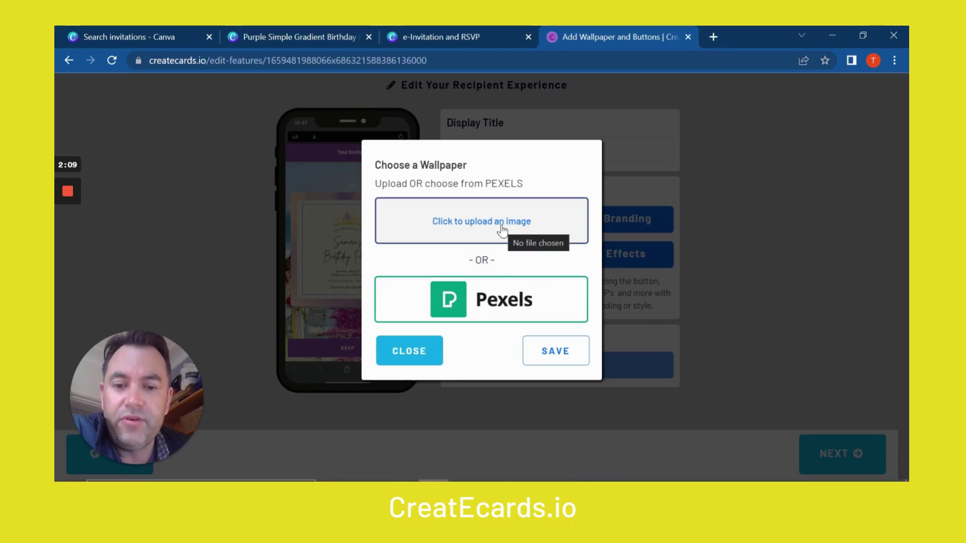
pyautogui.click(445, 298)
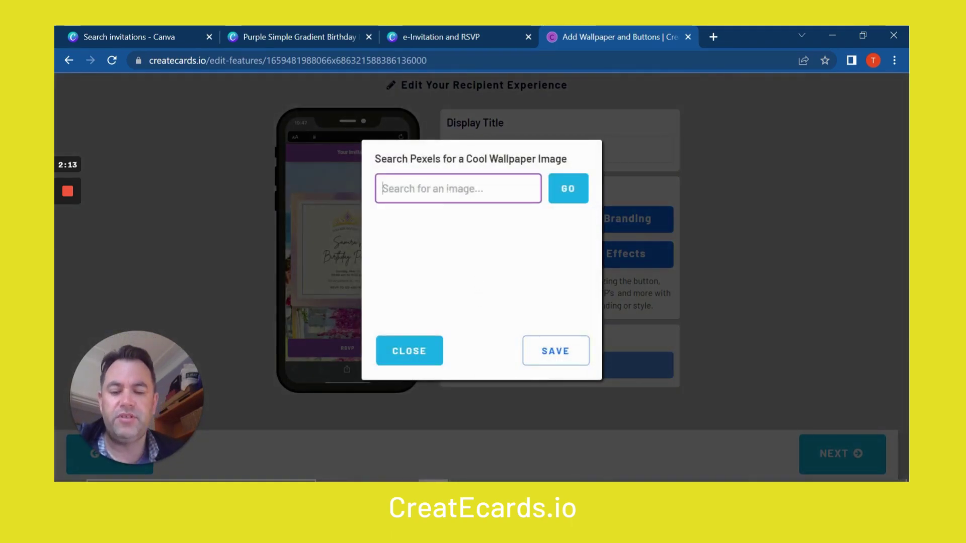
pyautogui.write('birthday')
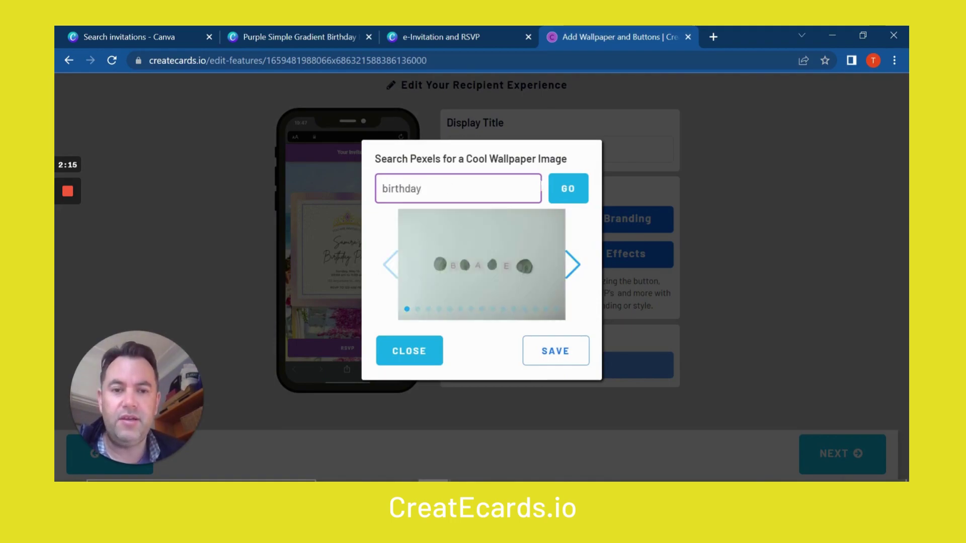
pyautogui.click(559, 199)
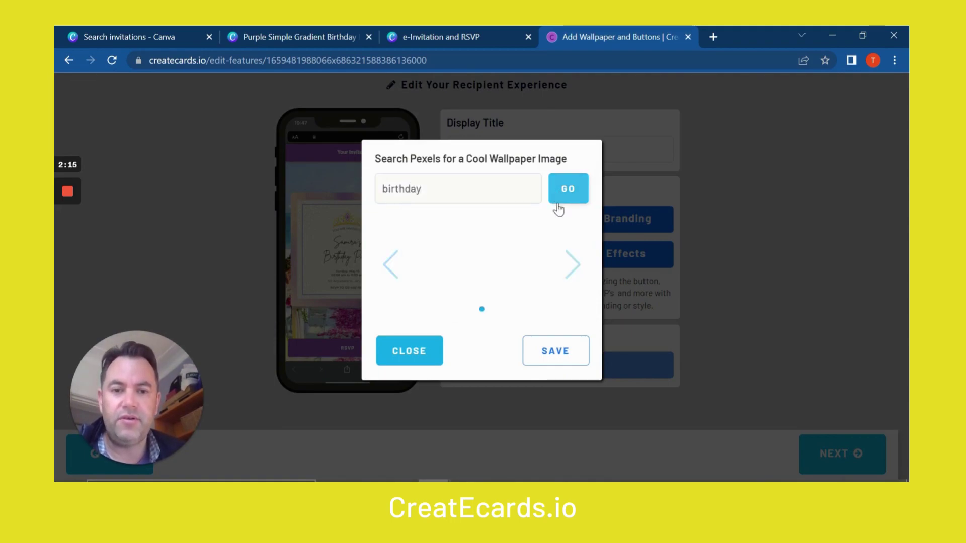
pyautogui.click(568, 263)
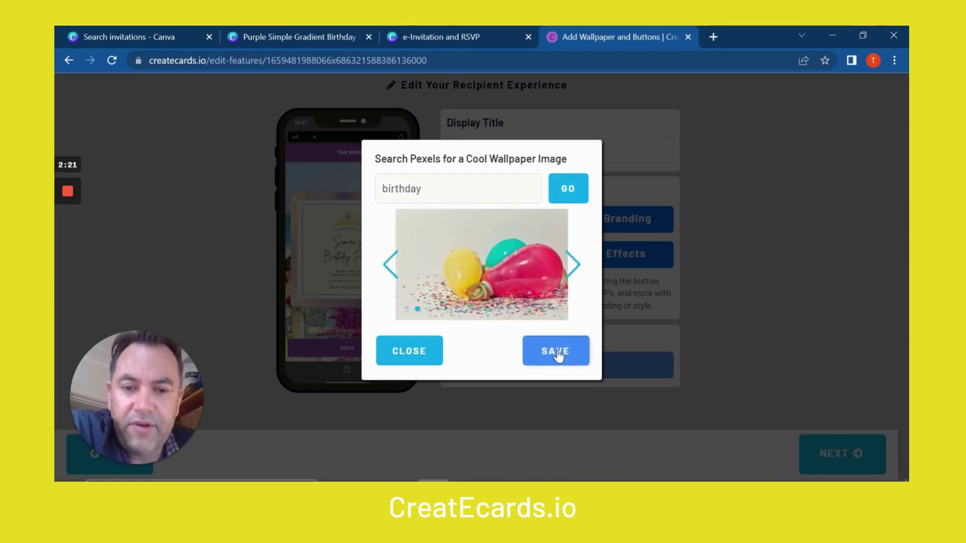
pyautogui.click(573, 261)
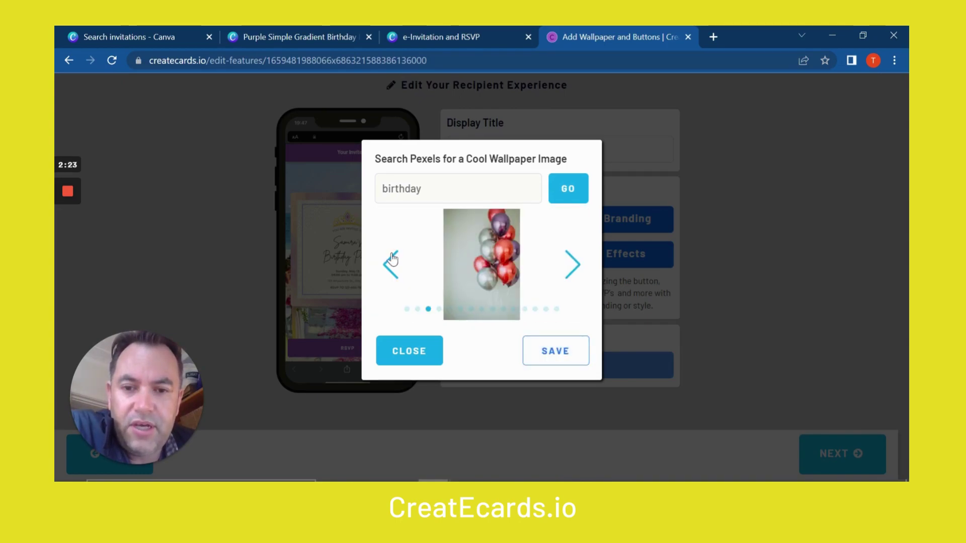
pyautogui.click(392, 264)
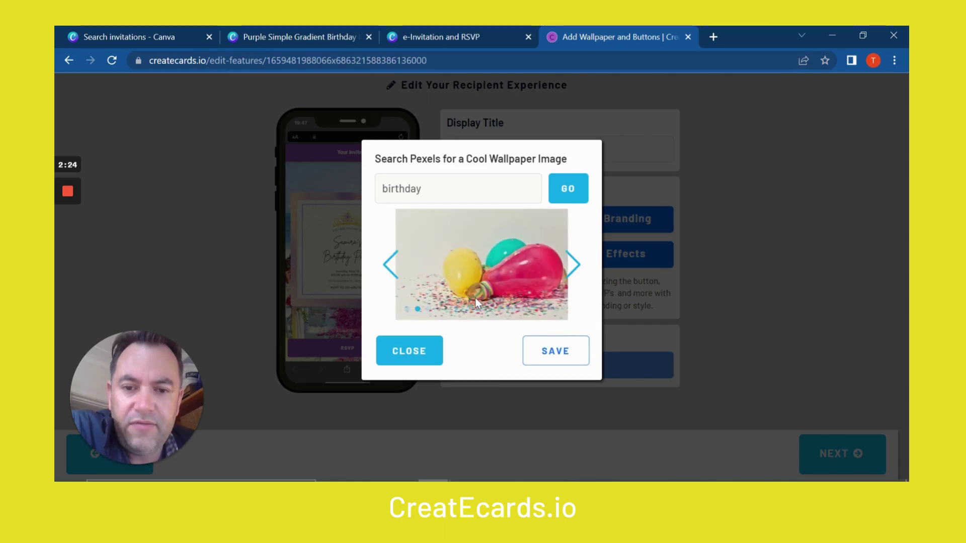
pyautogui.click(544, 353)
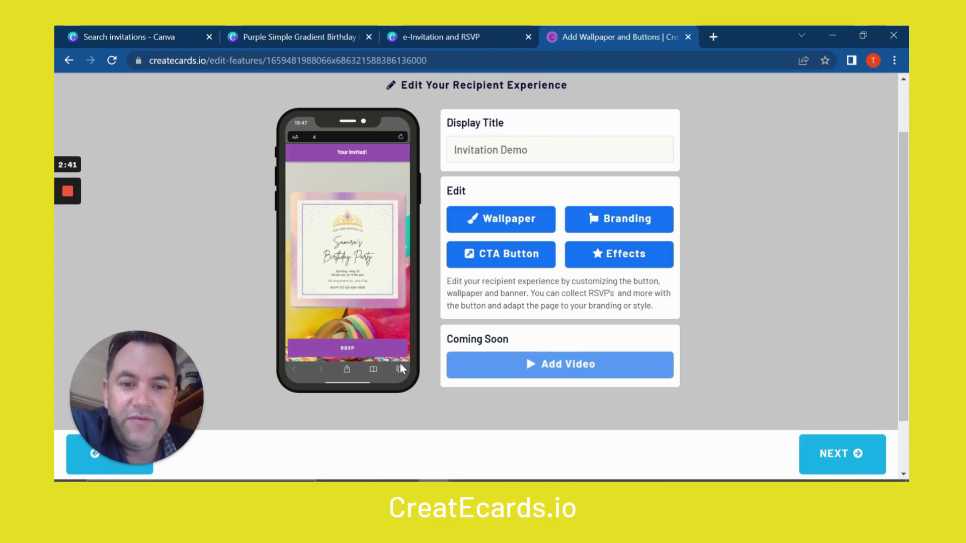
# Apply Confetti as the page animation, leave Wallpaper Animation at None, and save.
pyautogui.click(595, 253)
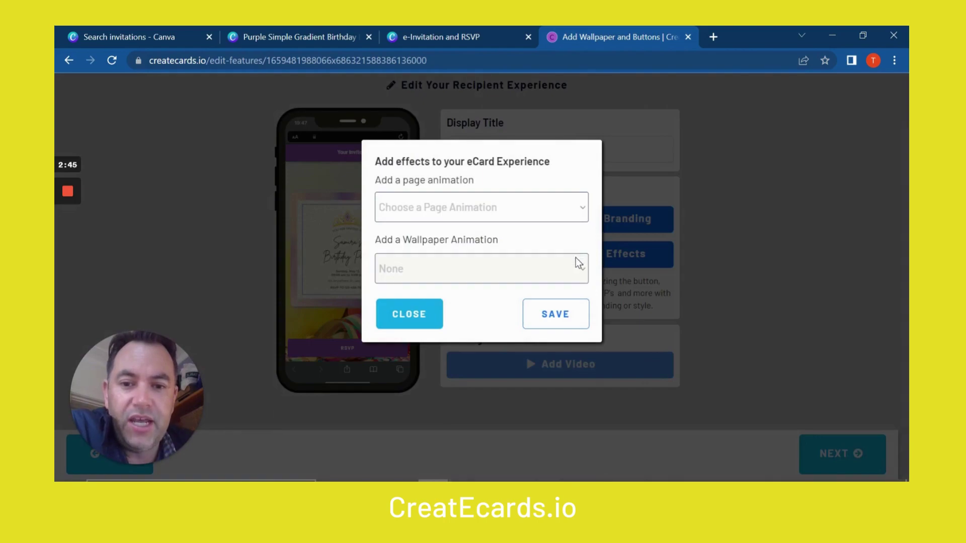
pyautogui.click(580, 210)
pyautogui.click(534, 241)
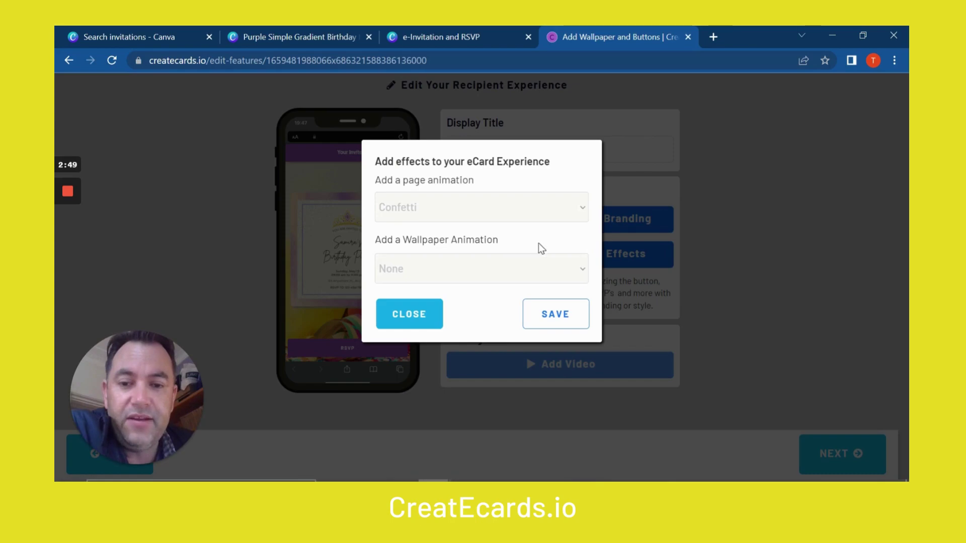
pyautogui.click(577, 276)
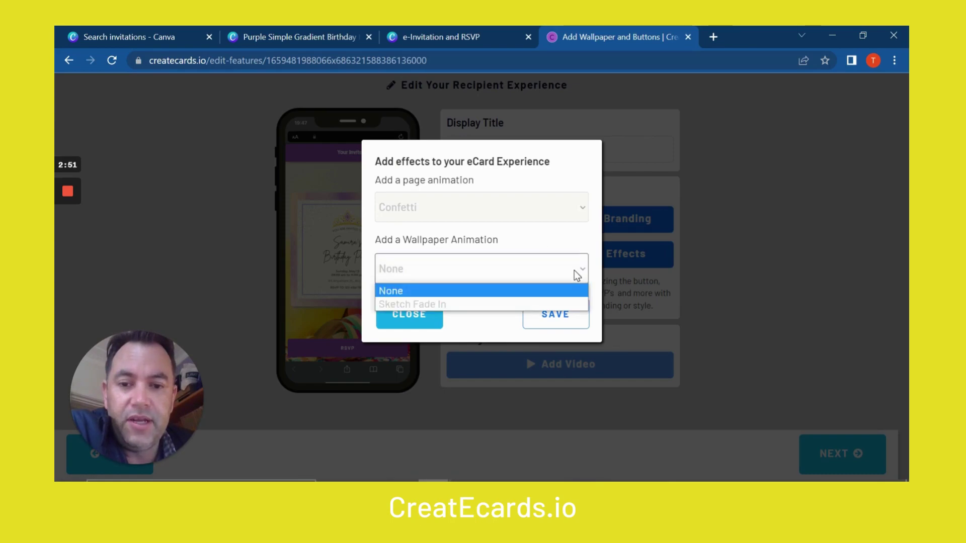
pyautogui.click(487, 296)
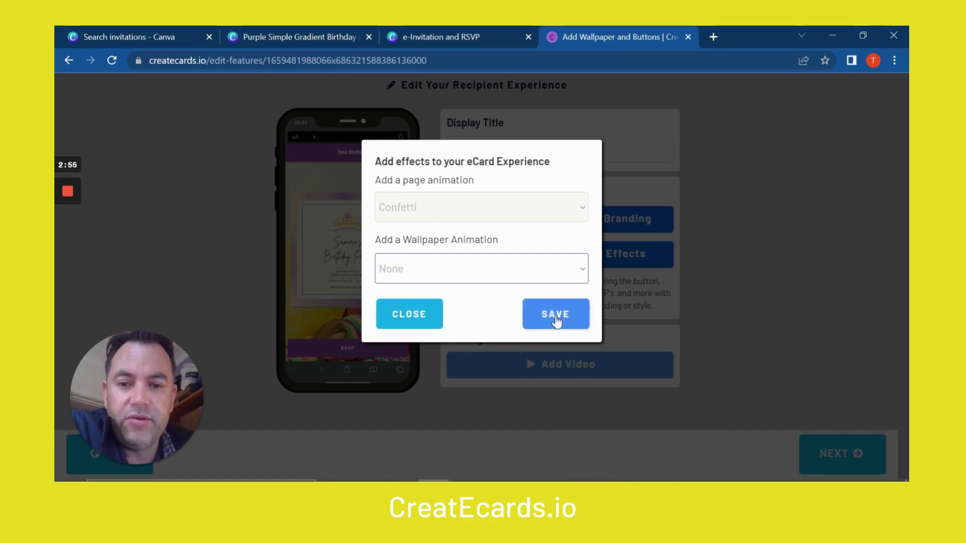
pyautogui.click(556, 317)
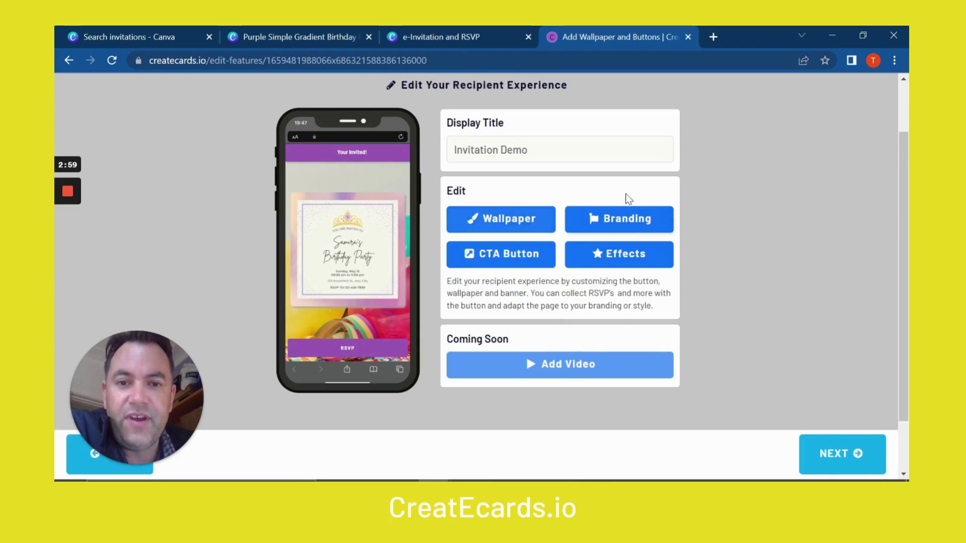
# Preview the finished eCard from the top of the editor page.
pyautogui.scroll(2, 682, 174)
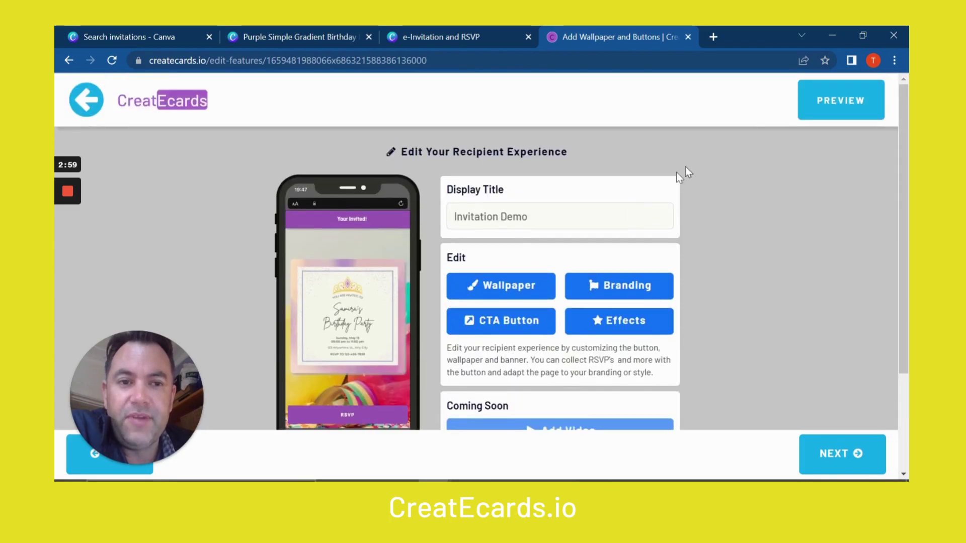
pyautogui.click(819, 109)
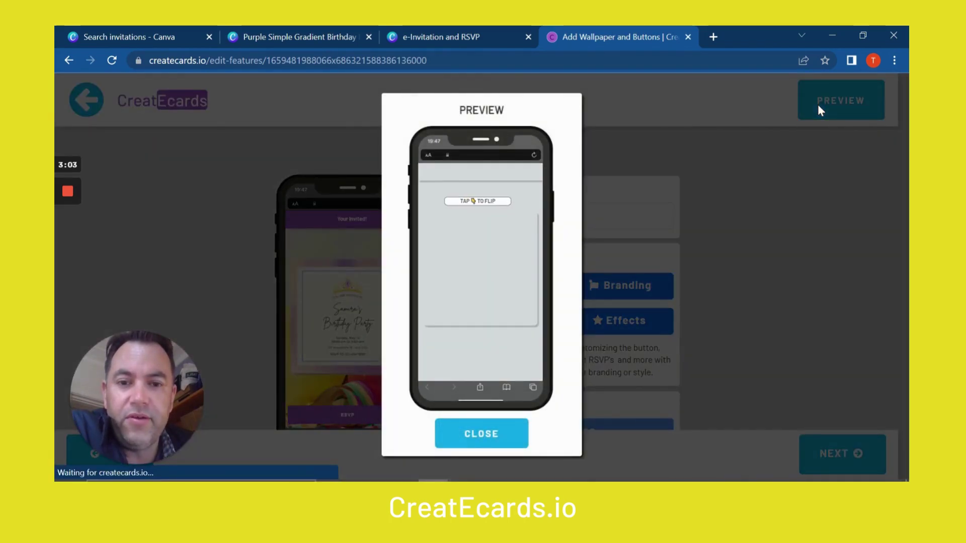